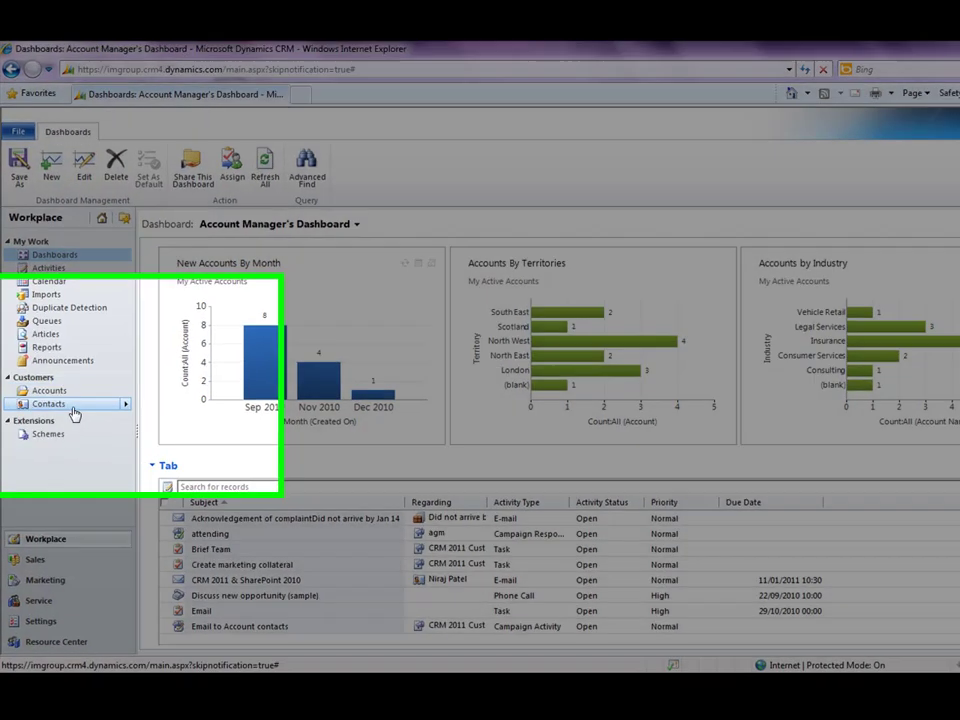
From the Contacts list, open Advanced Find with Contacts as the record type searched
click(45, 404)
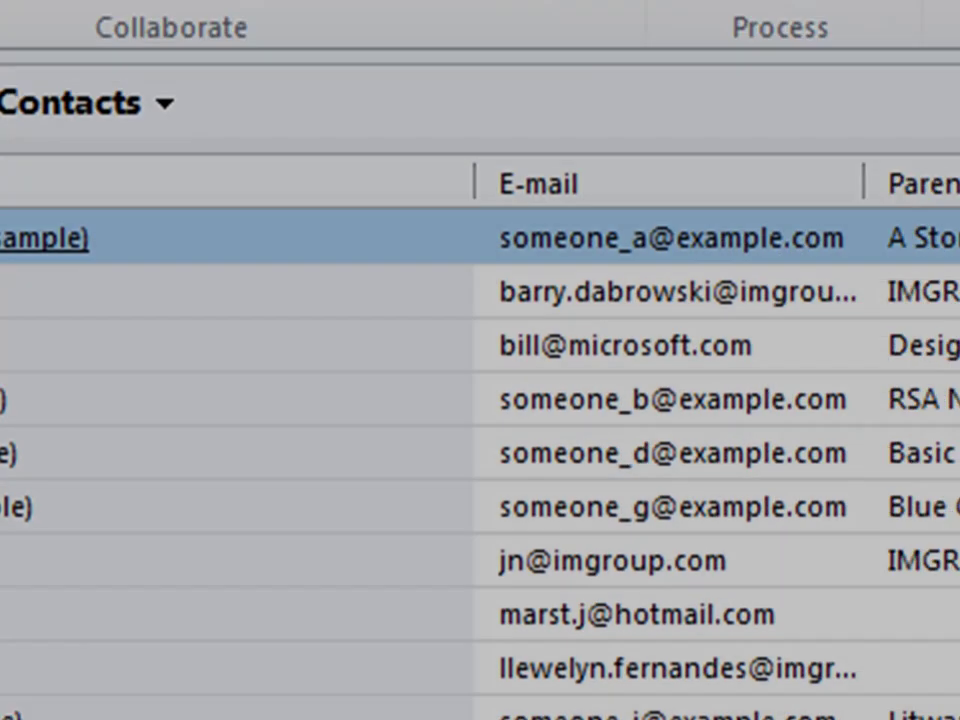
click(518, 288)
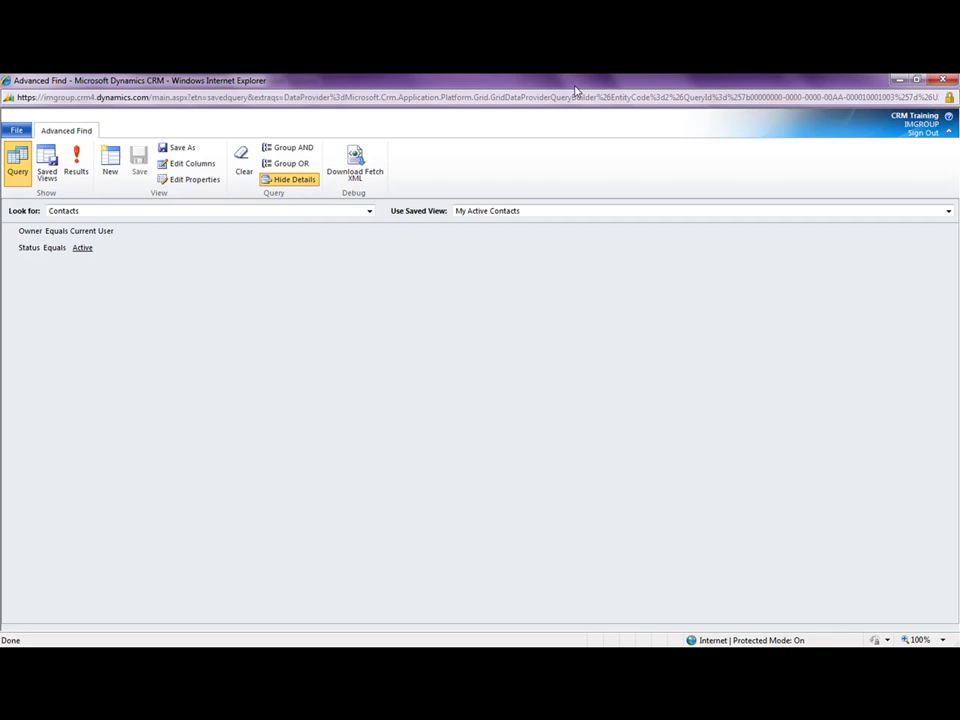
click(370, 211)
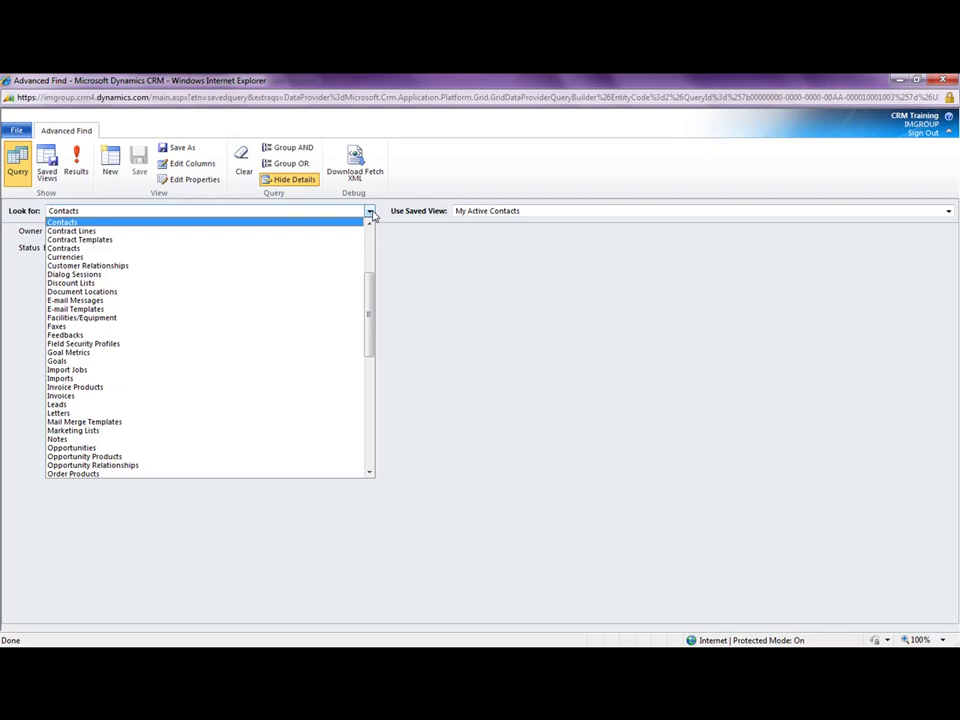
click(370, 212)
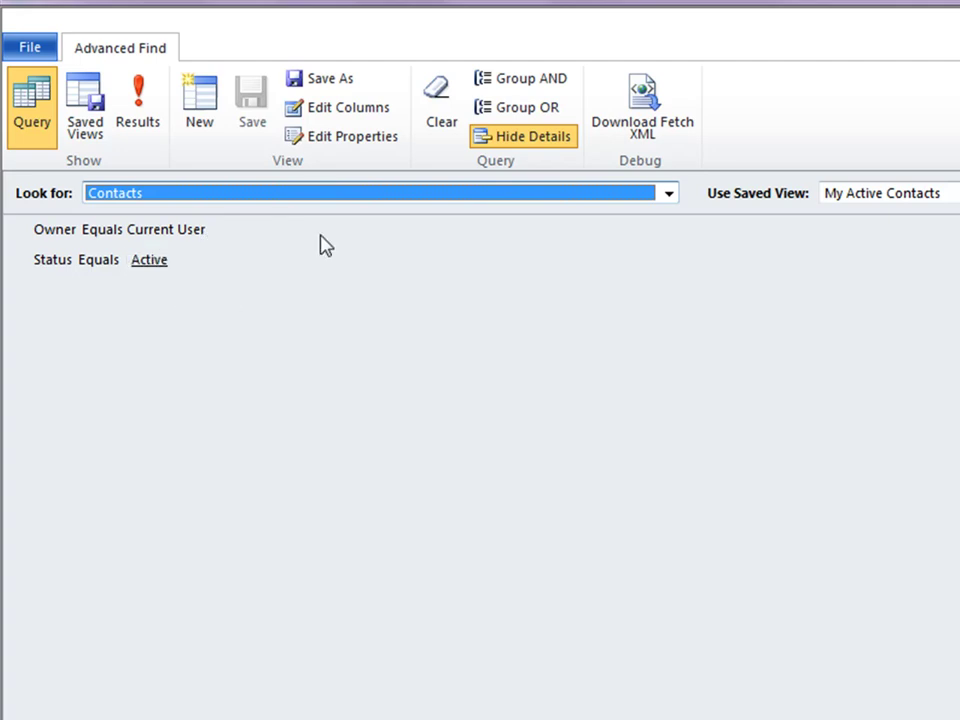
Expand the query details and add the condition Address 1: Country/Region equals 'United Kingdom'
click(500, 142)
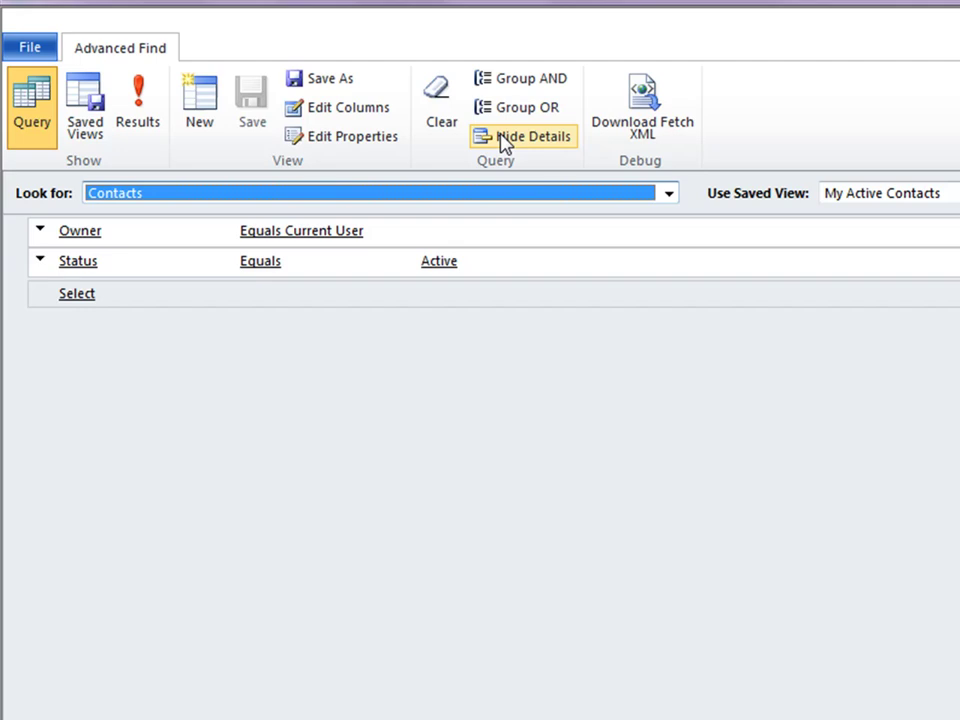
click(110, 297)
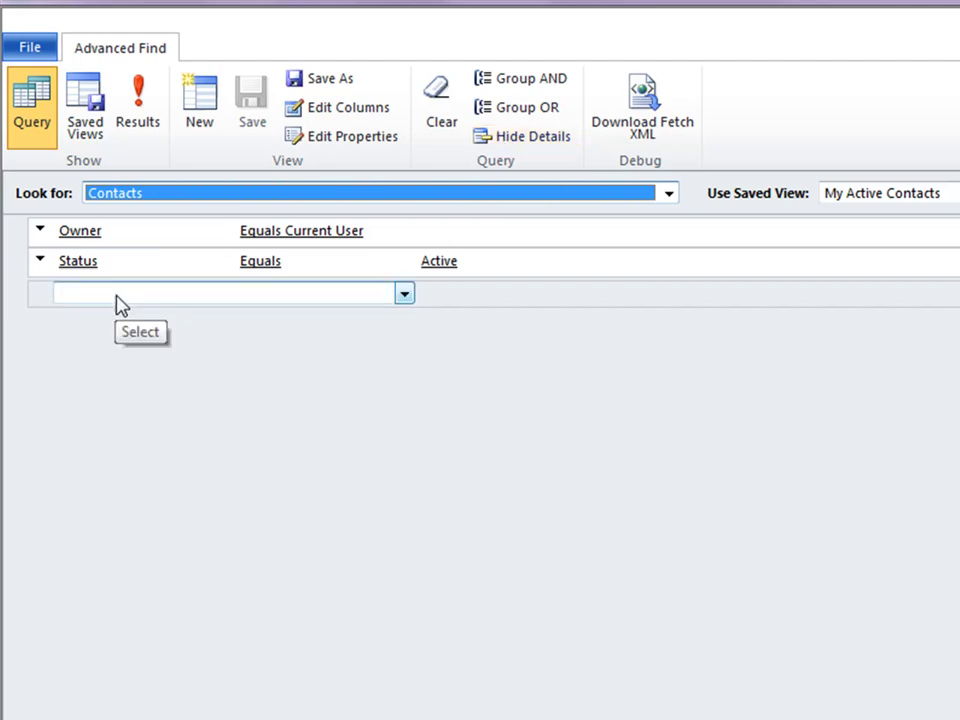
click(120, 302)
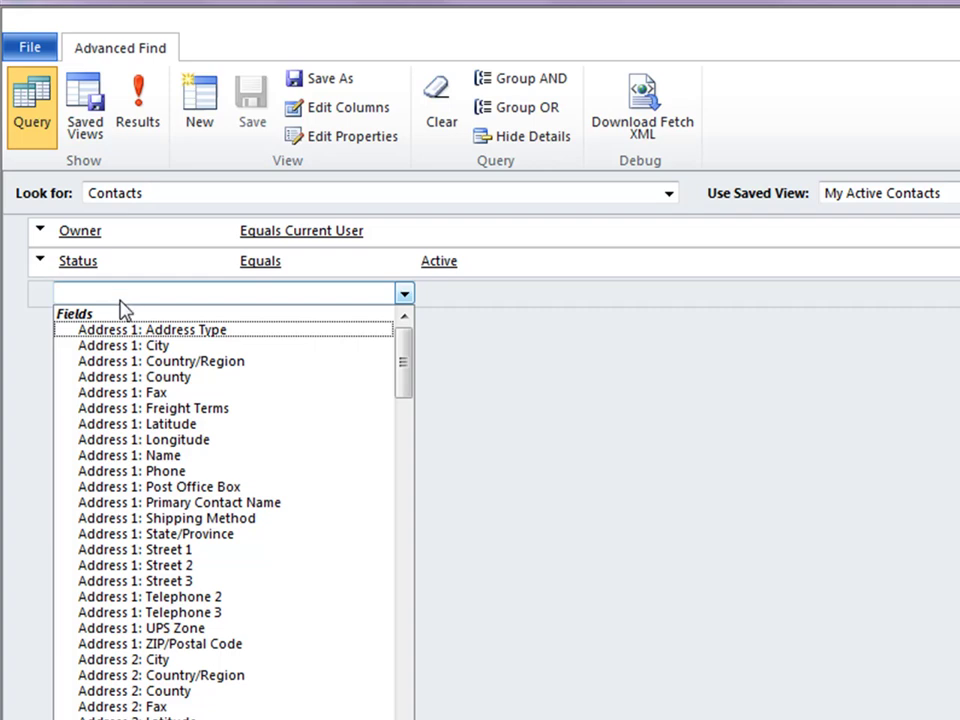
click(200, 363)
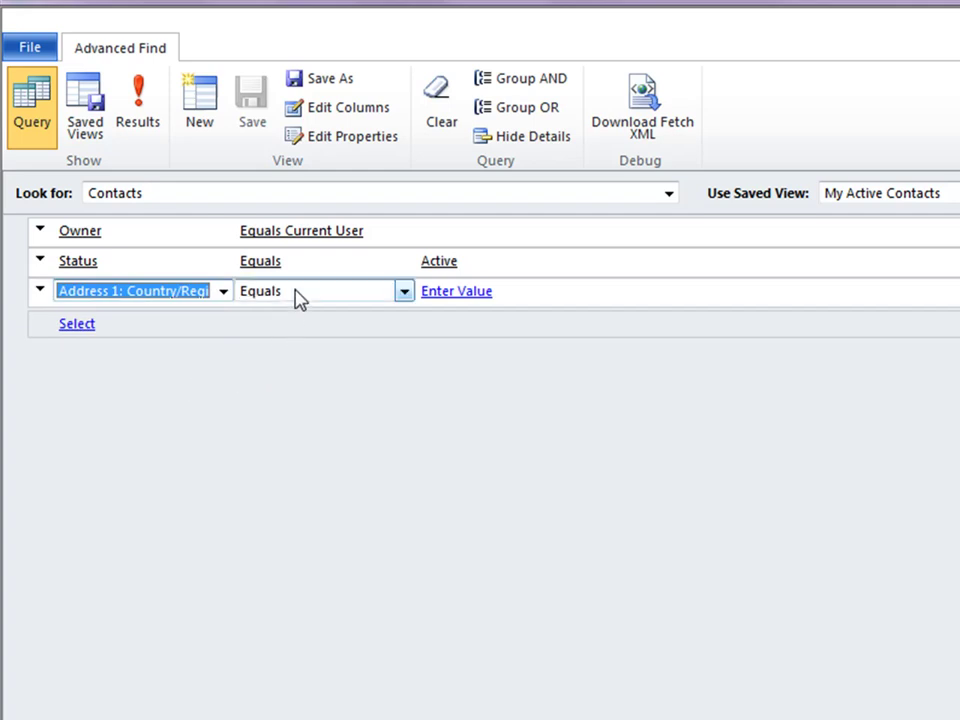
click(300, 295)
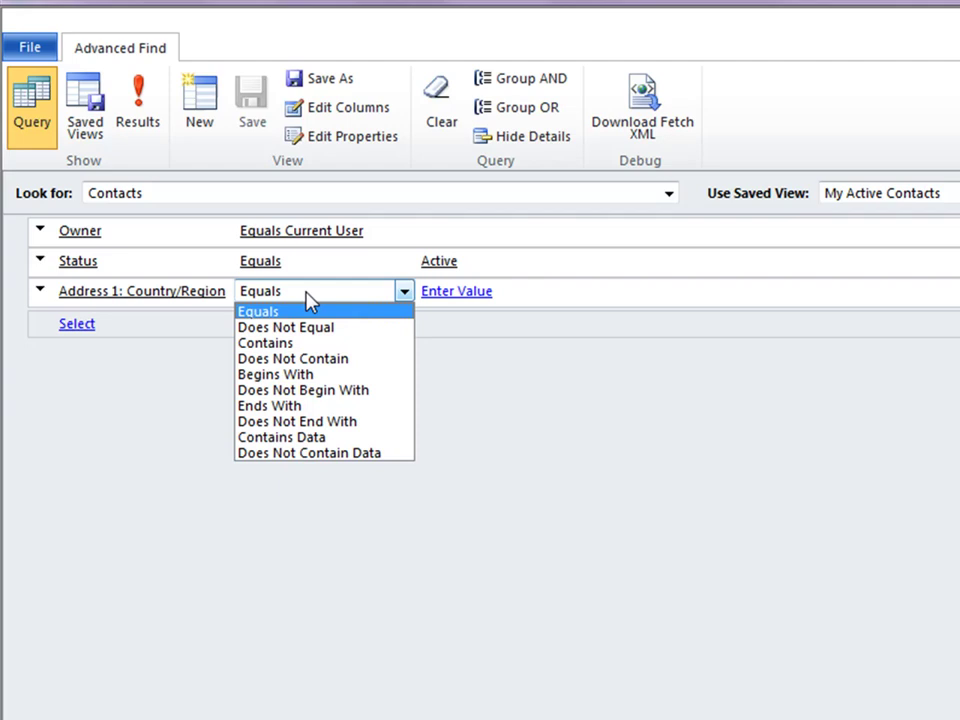
click(480, 287)
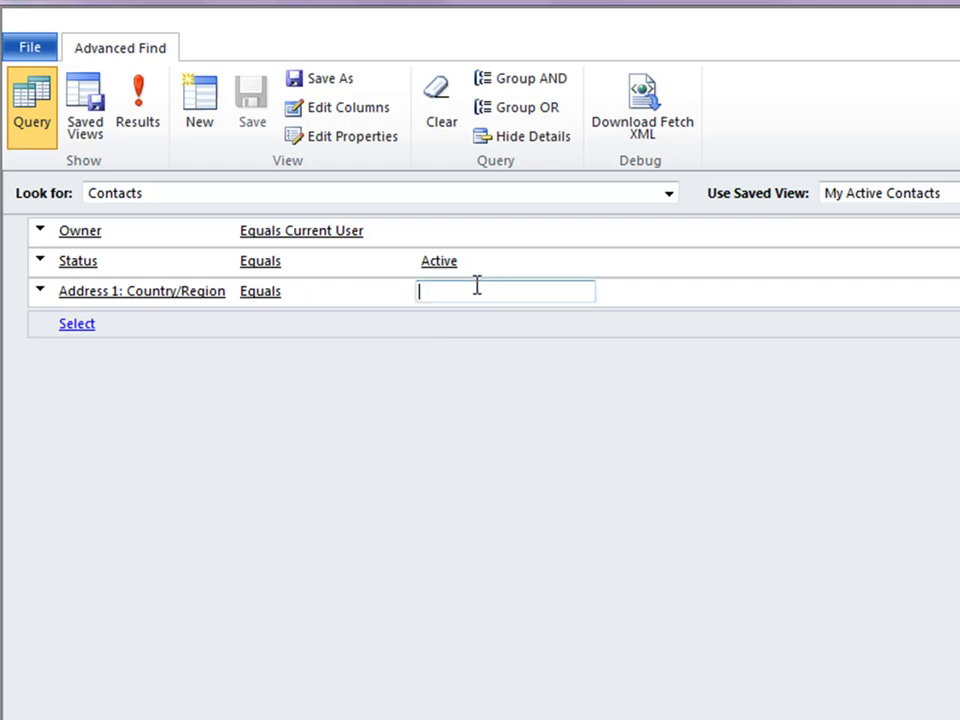
text(Uni)
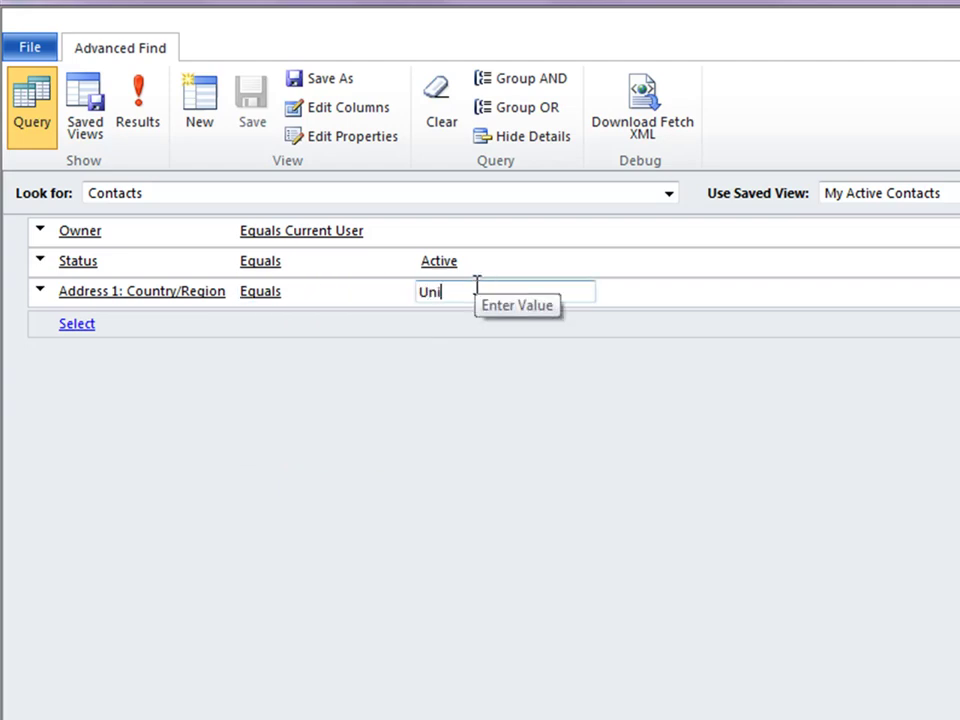
text(ted Kingdom)
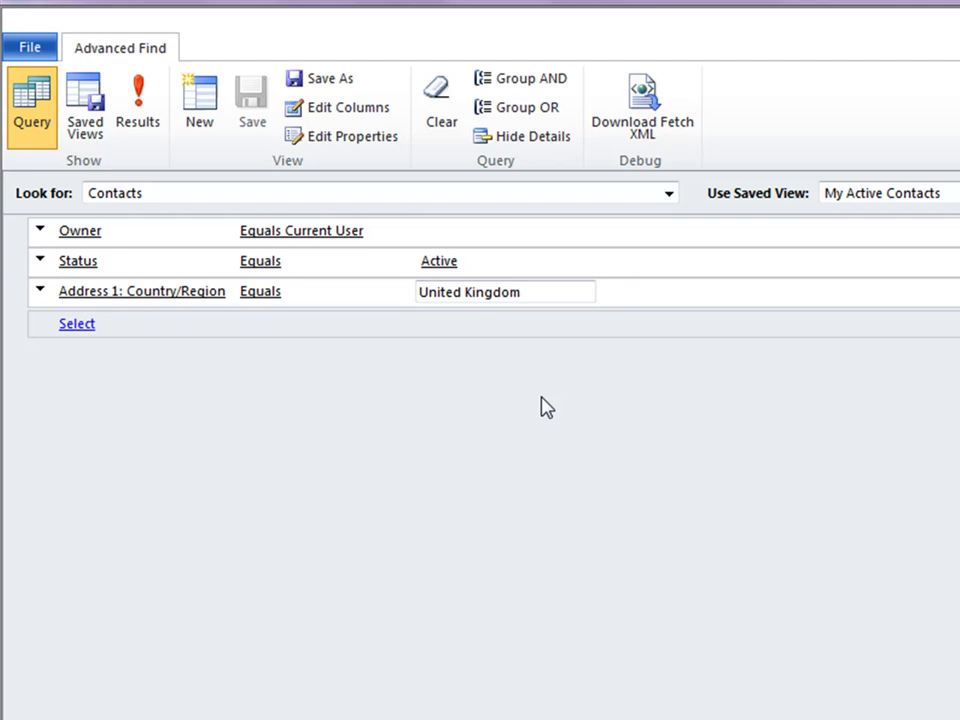
Show the query results listing the ten matching UK contacts, then return to Advanced Find
click(150, 127)
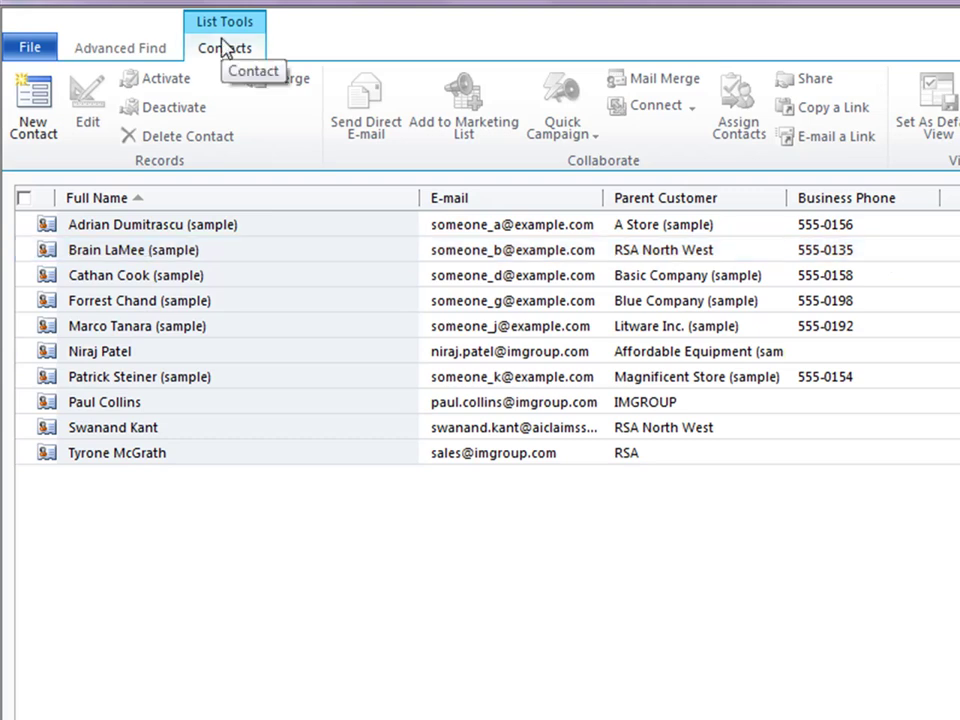
click(141, 48)
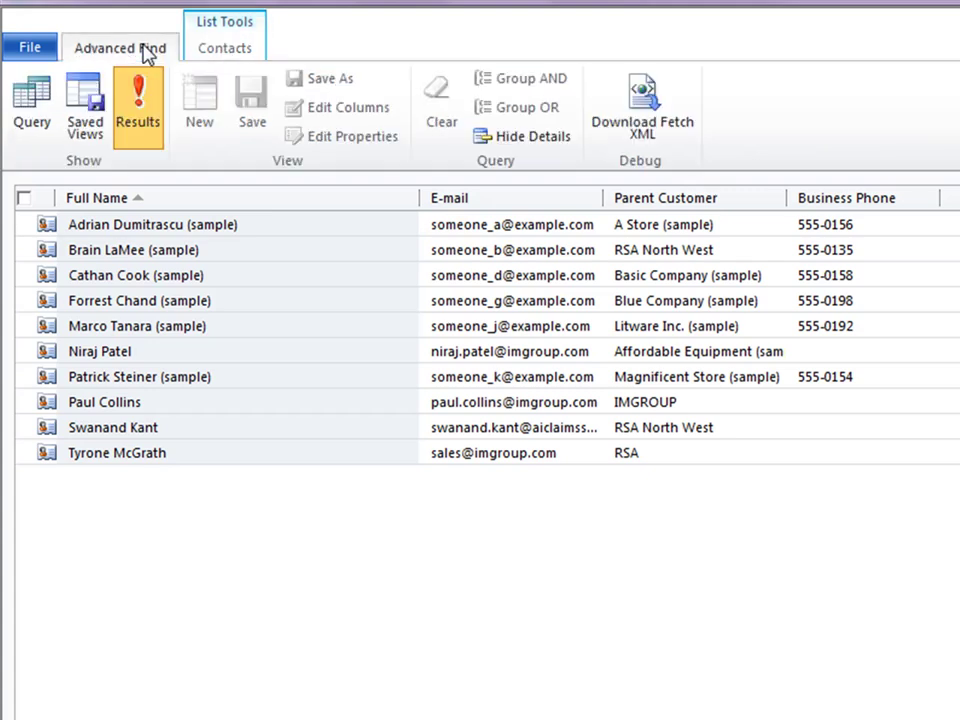
Save the query as a new view named 'My Active United Kingdom Contacts'
click(28, 96)
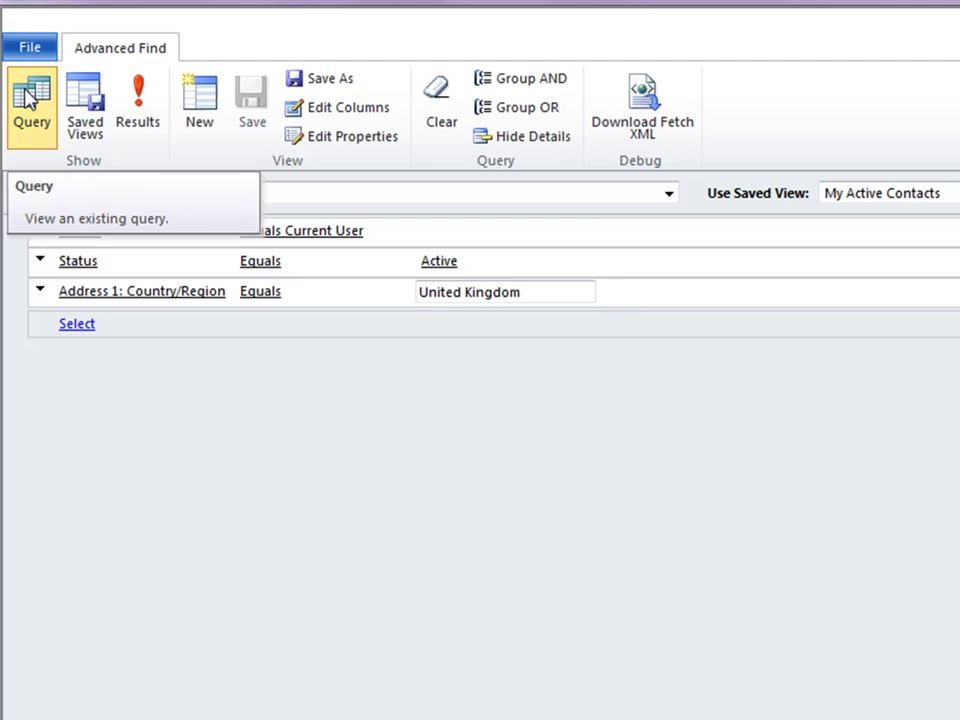
click(350, 82)
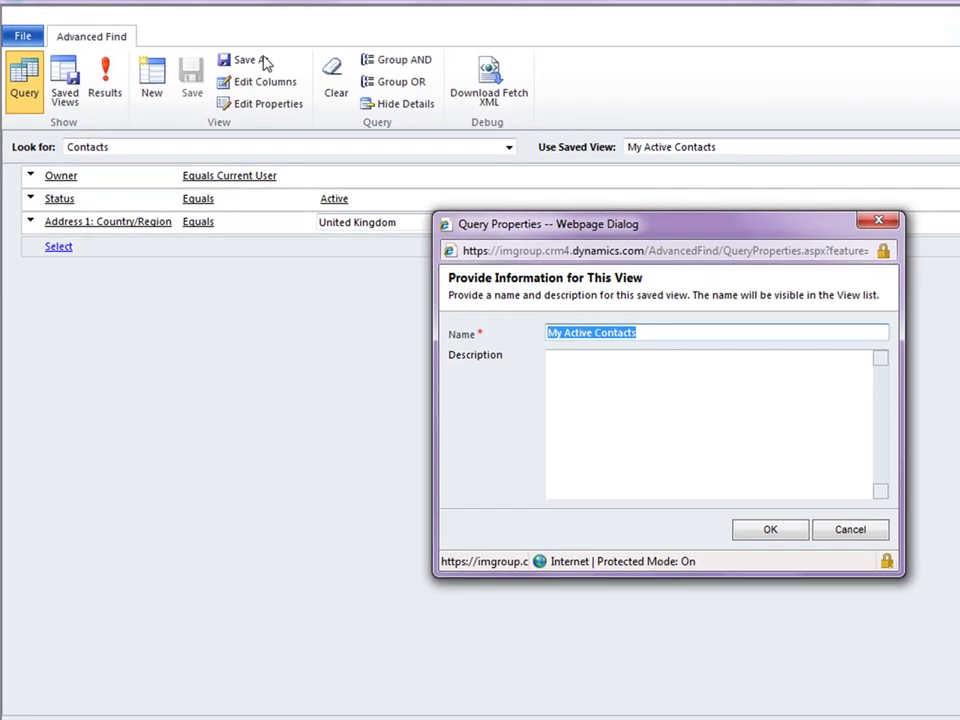
key(BackSpace)
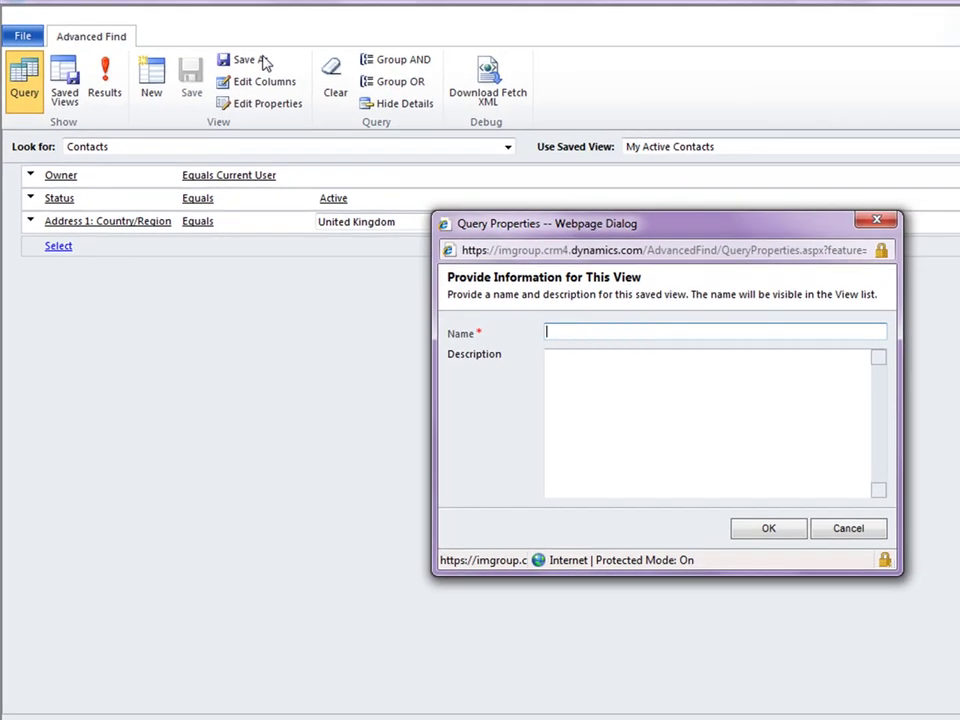
text(My)
text( Active)
text( Unit)
text(ed Kingdom)
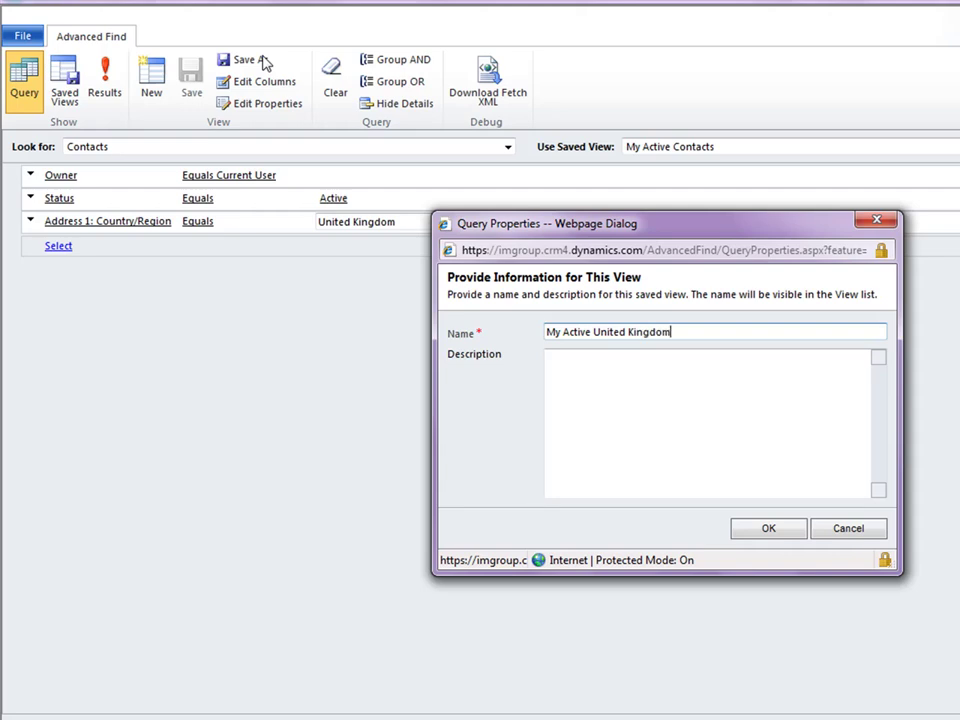
text( Contacts)
click(782, 530)
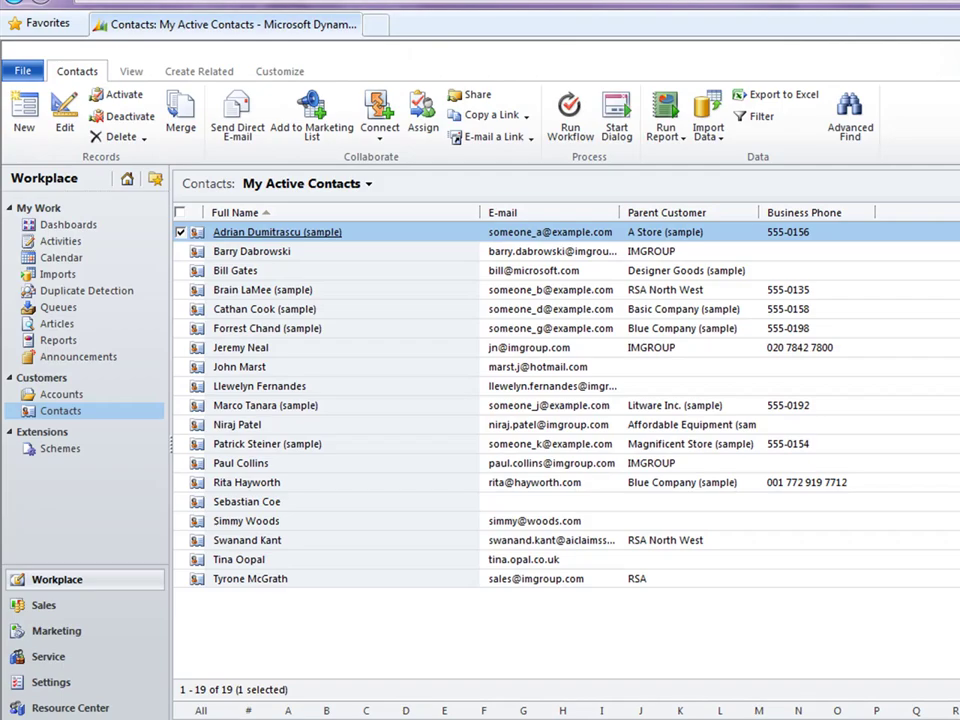
Reload Contacts and switch the list to the 'My Active United Kingdom Contacts' view
click(86, 396)
click(90, 412)
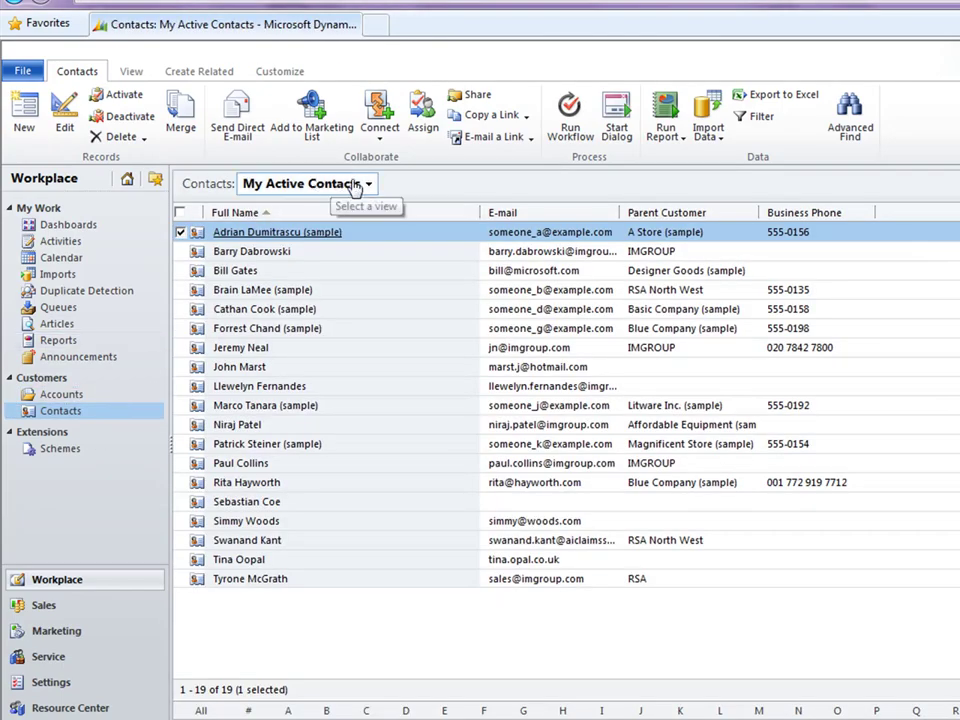
click(370, 185)
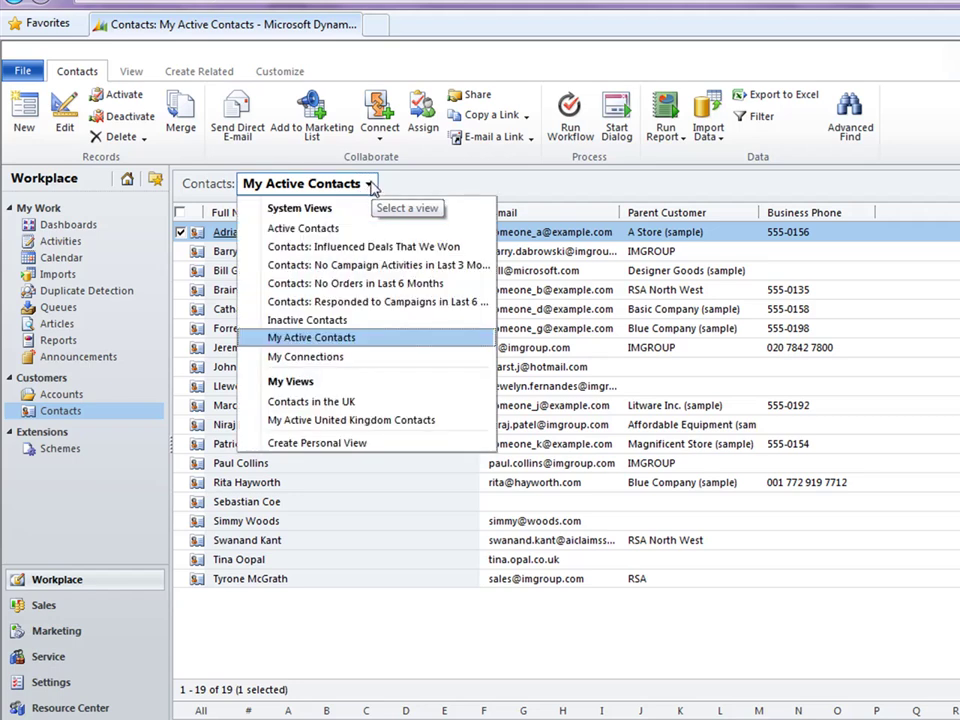
click(345, 428)
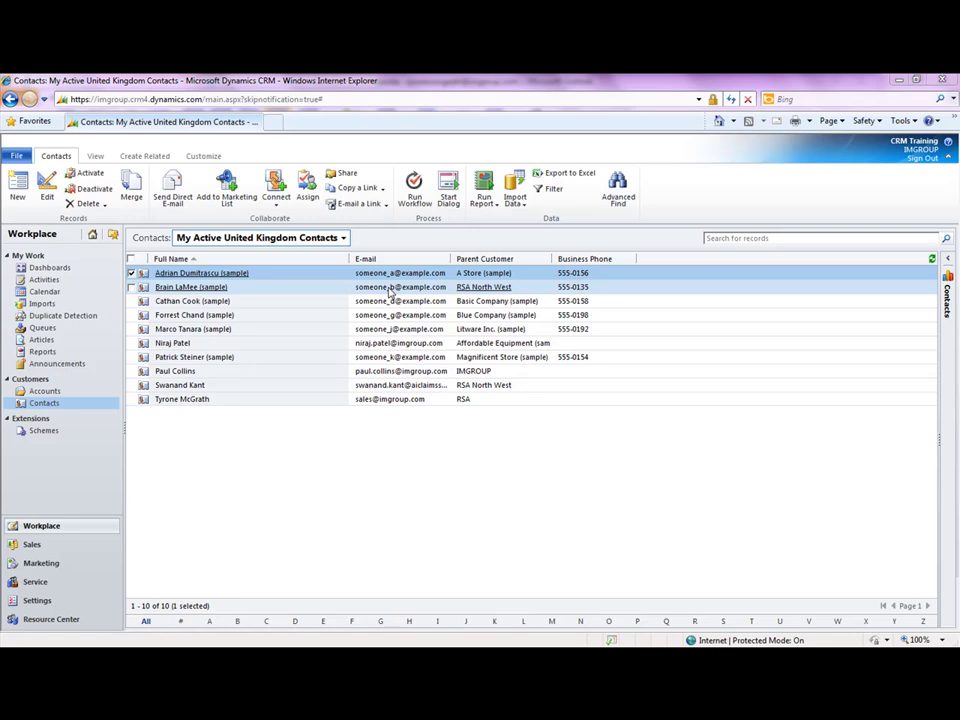
Select 'My Active United Kingdom Contacts' under Saved Views in Advanced Find and choose Share
click(628, 195)
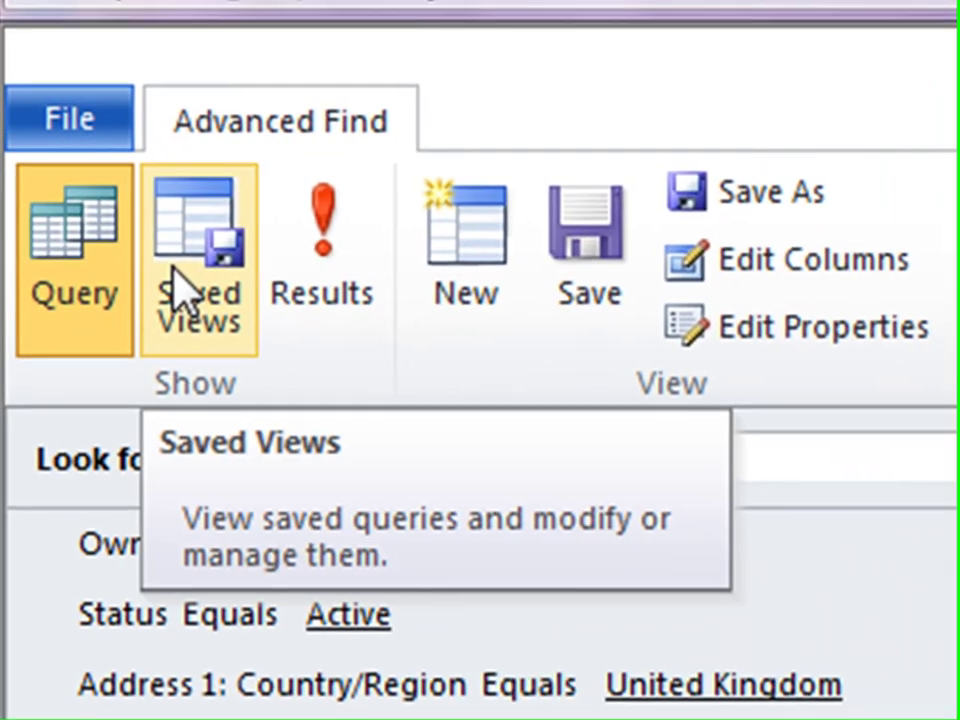
click(183, 285)
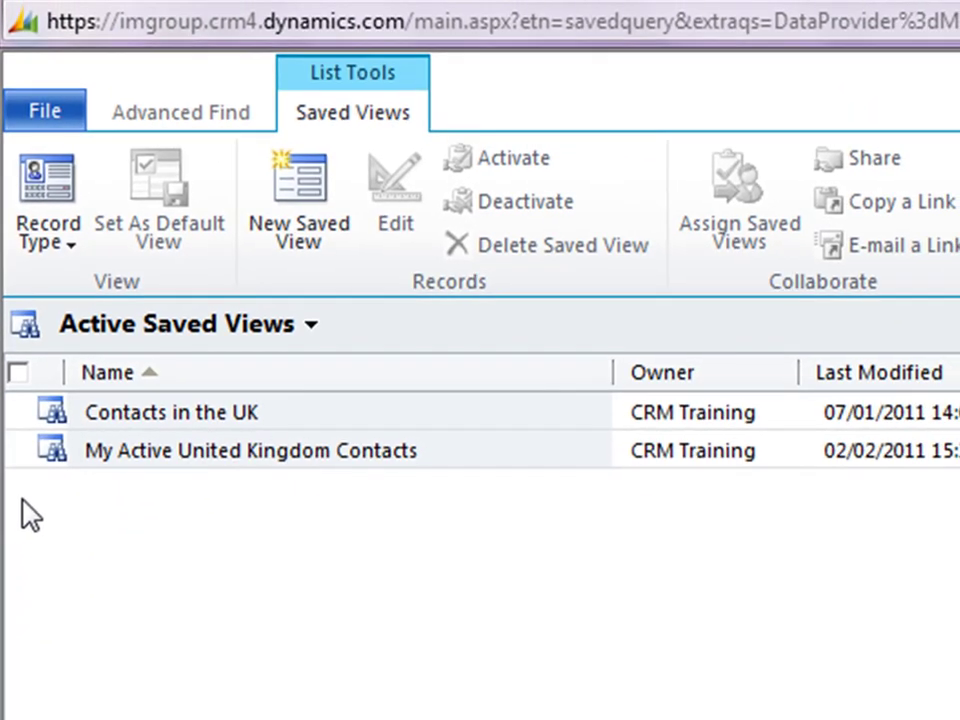
click(20, 452)
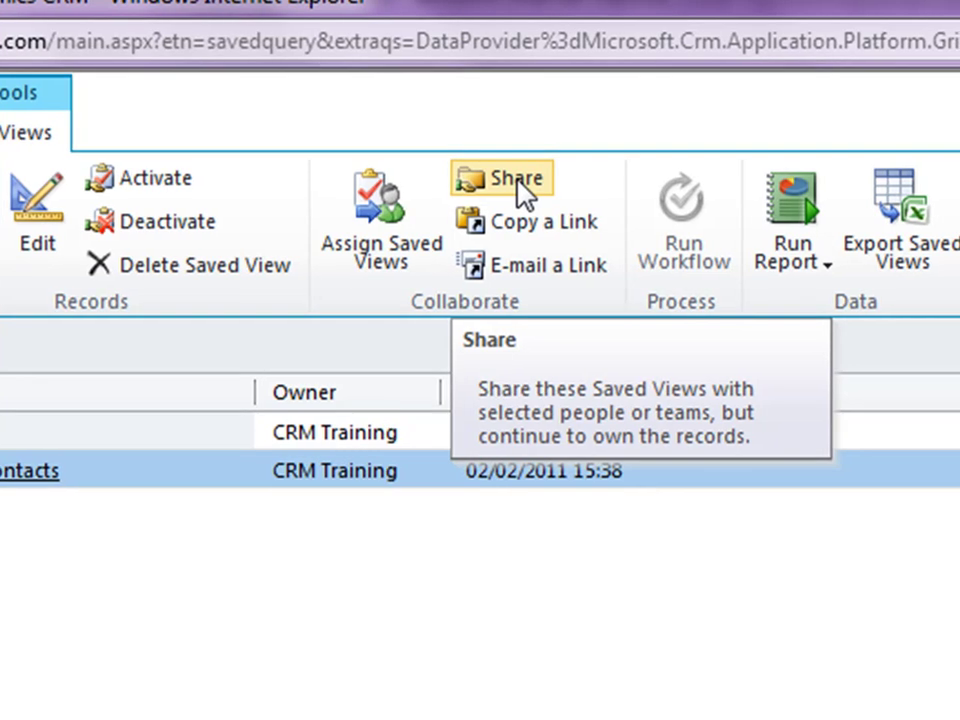
click(520, 185)
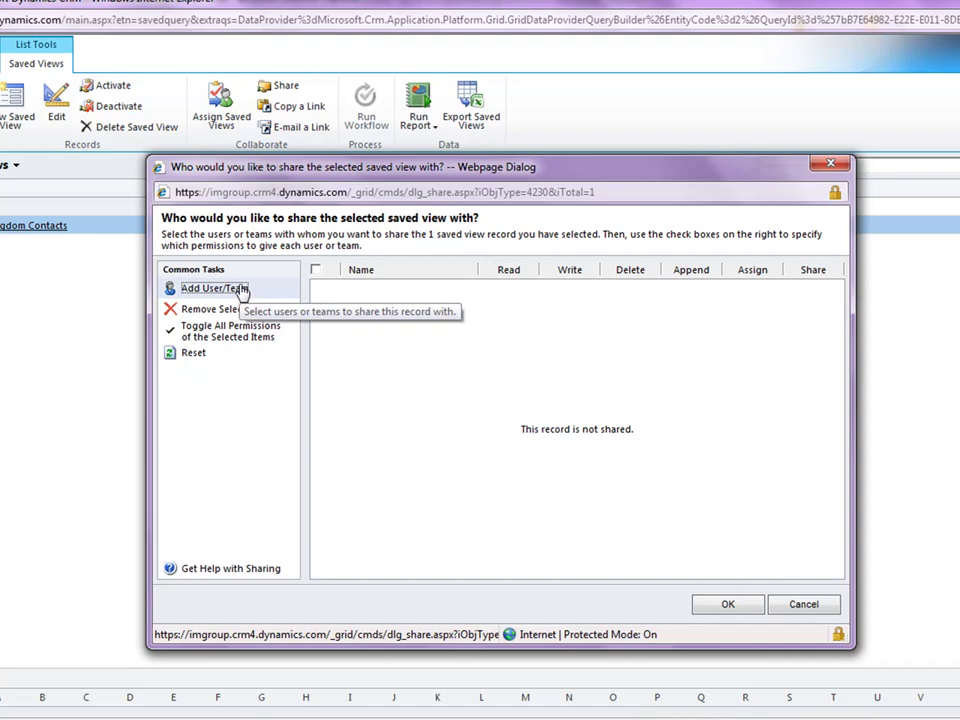
Add two users to the view's sharing list
click(241, 289)
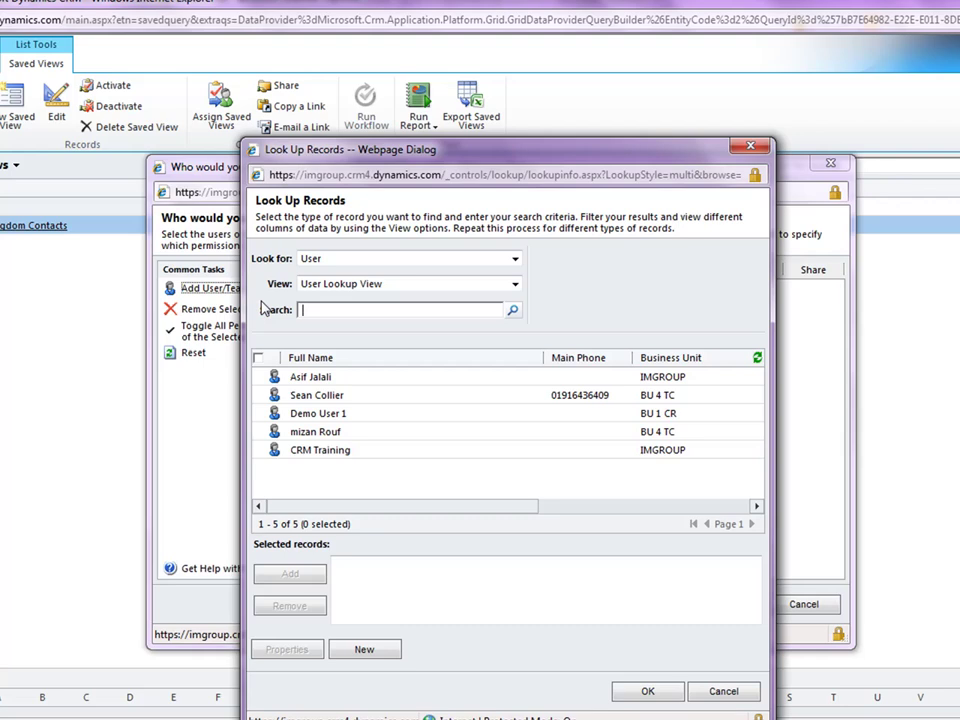
click(259, 378)
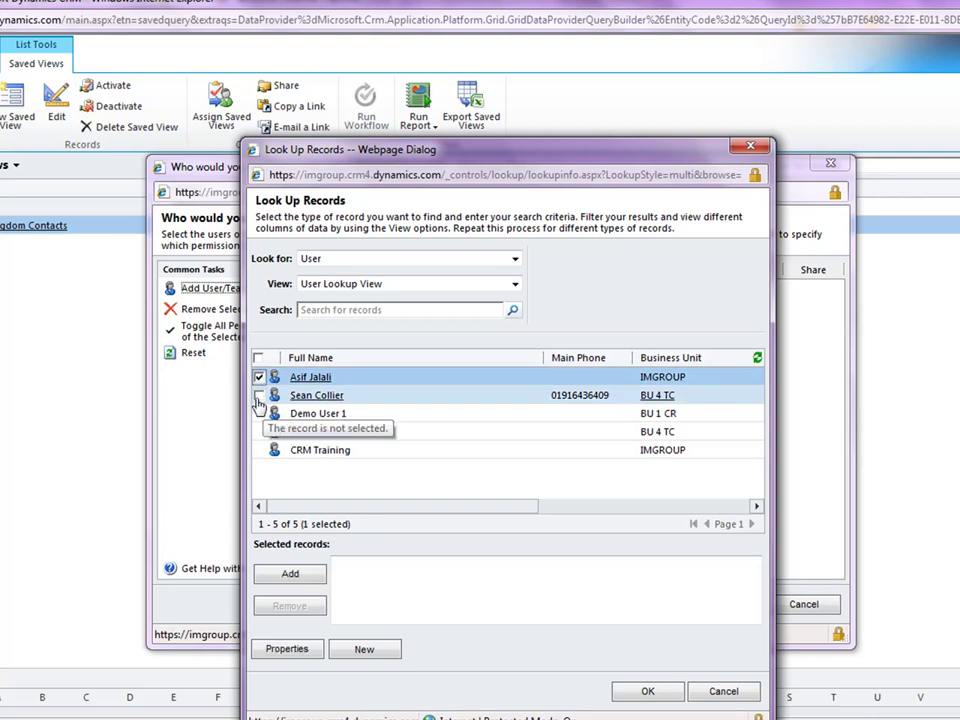
click(259, 396)
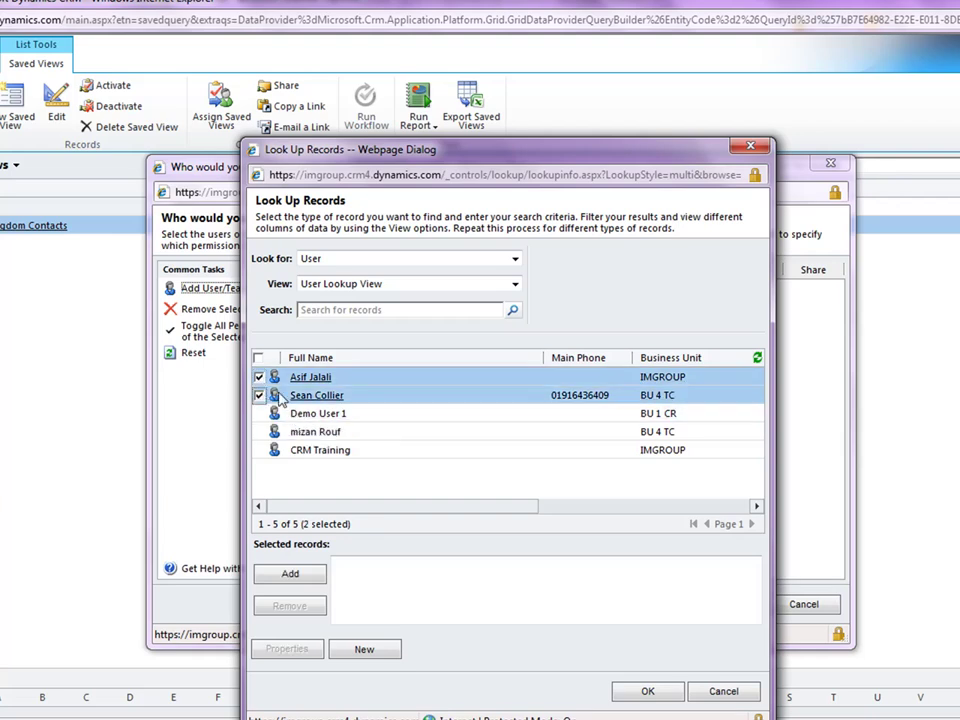
click(290, 577)
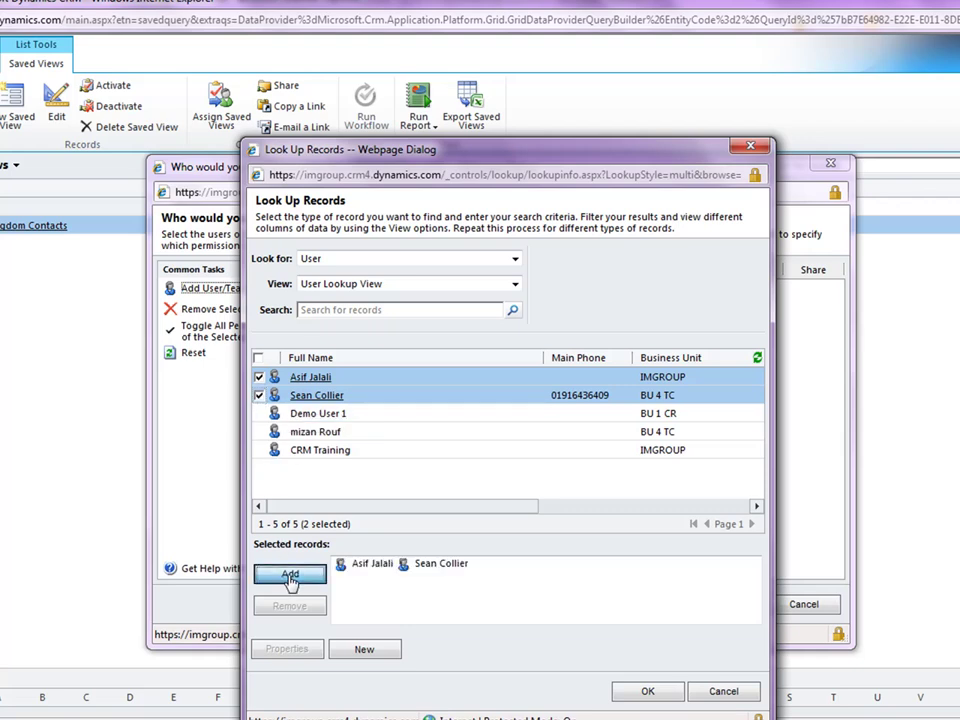
click(643, 696)
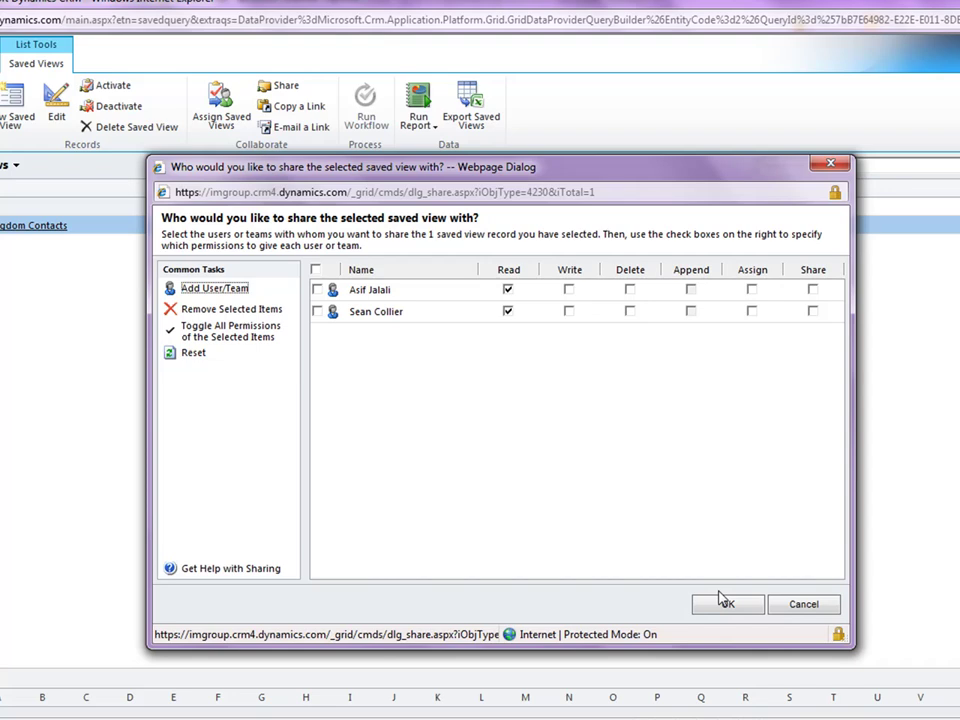
Grant both users read-only access, then check the view in the views list
click(729, 606)
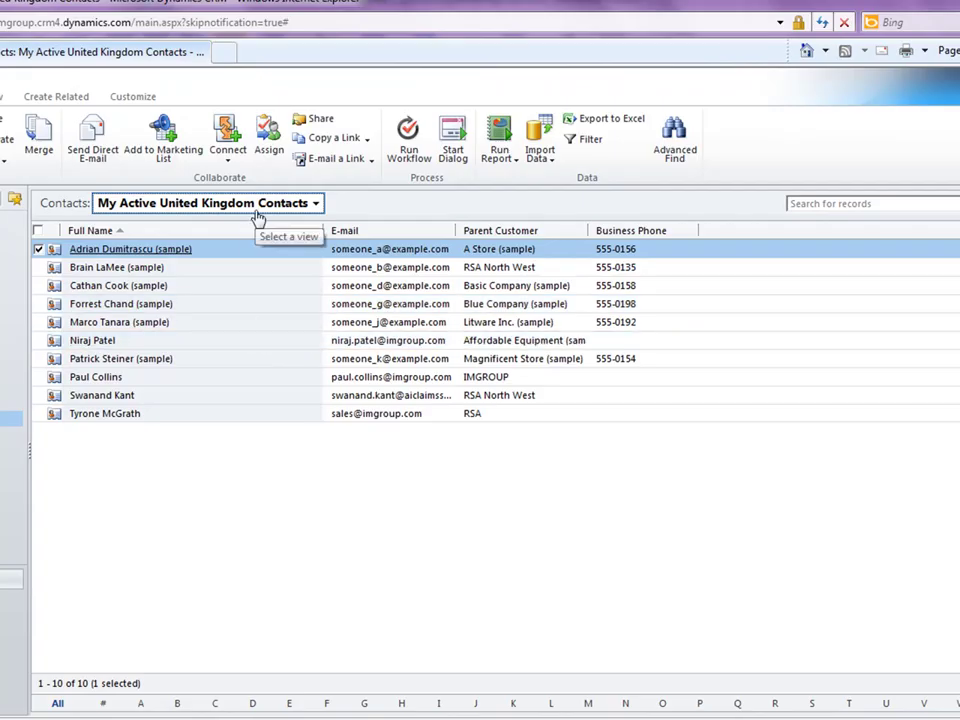
click(258, 210)
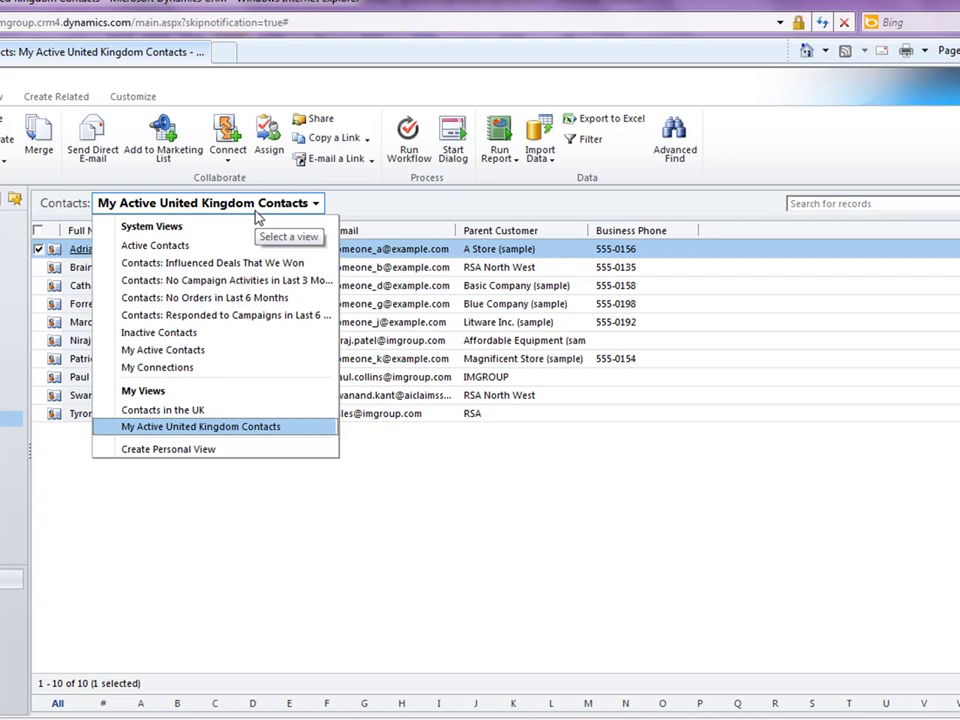
click(697, 491)
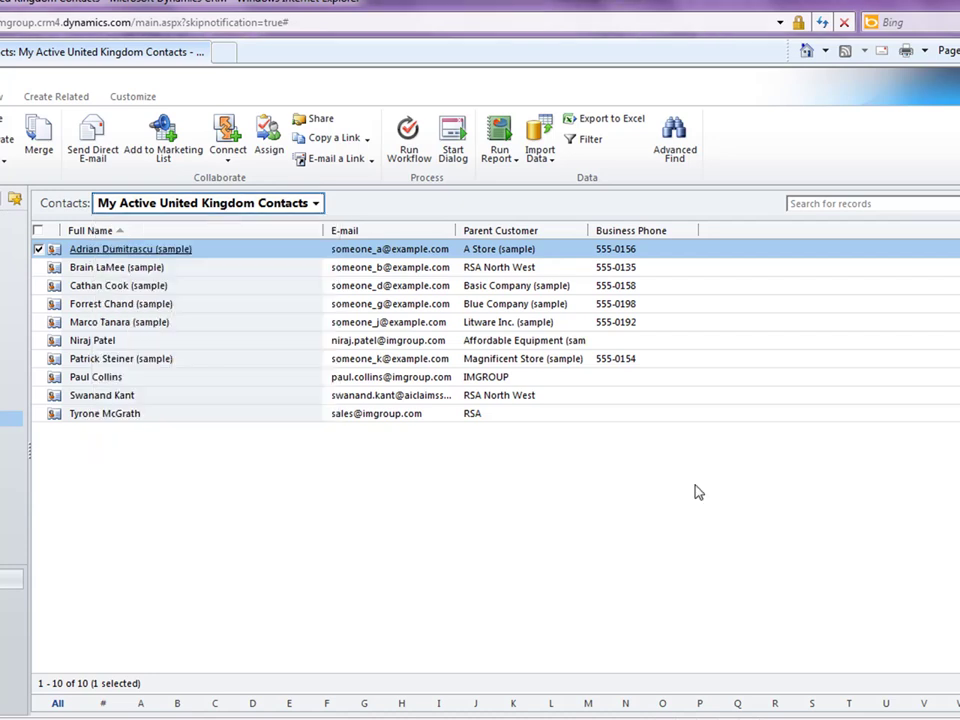